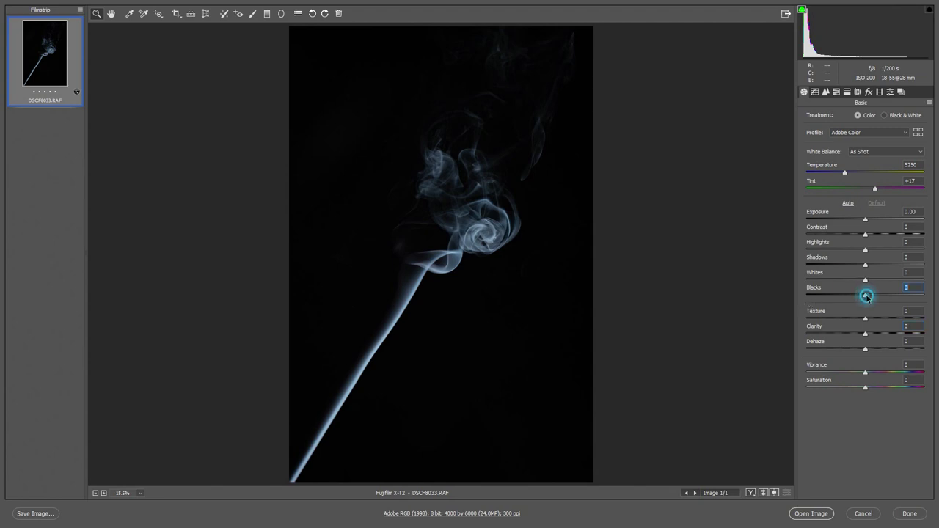
Step: Set Blacks to -19, Highlights to +38 and Clarity to +15, with the shadow clipping warning off
left_click_drag(867, 296, 855, 295)
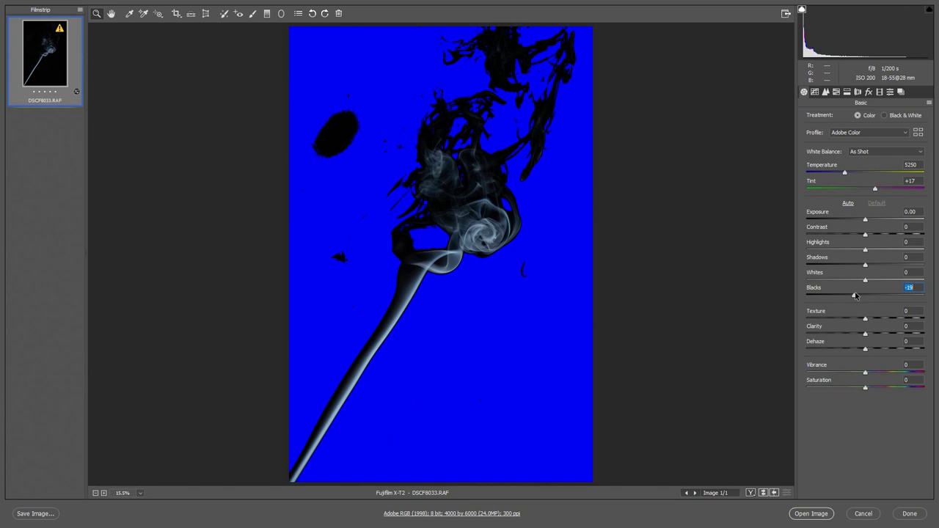
left_click(802, 9)
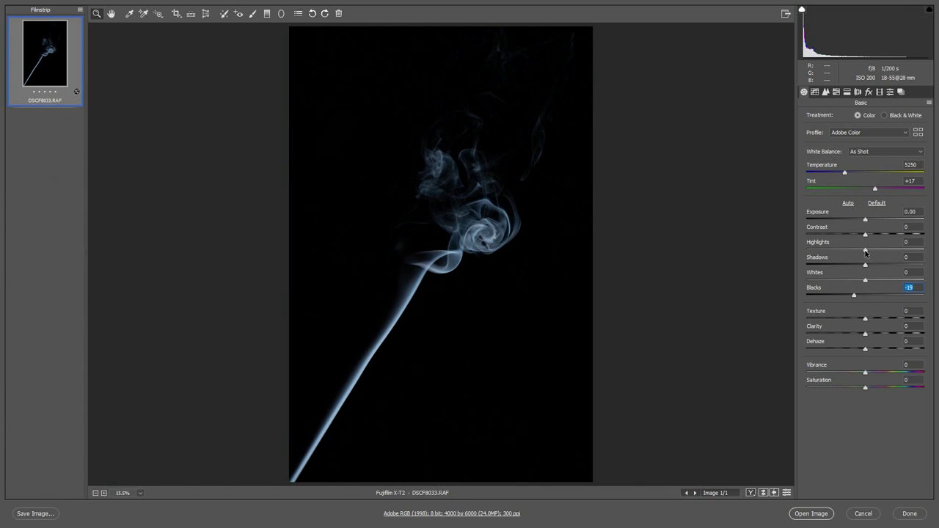
left_click_drag(866, 251, 878, 254)
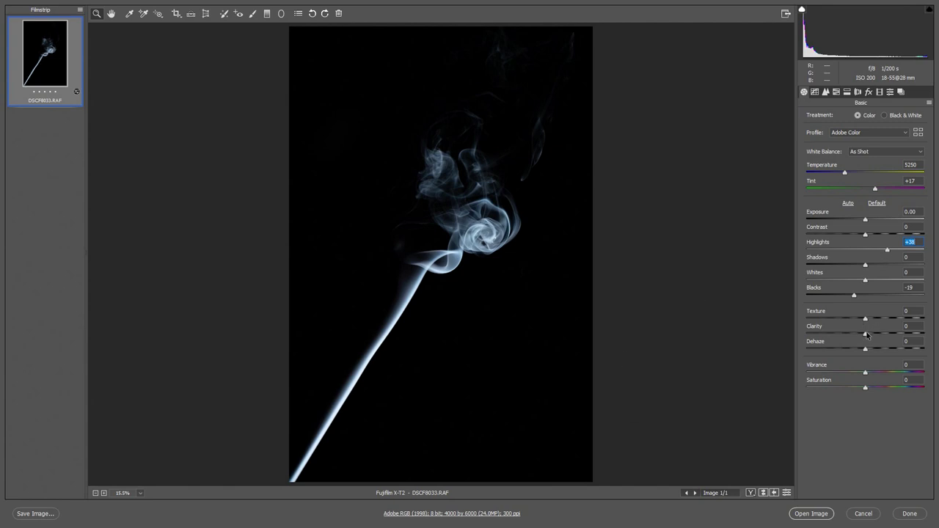
left_click_drag(865, 335, 867, 336)
Step: Try cooler and warmer Temperature, restore As Shot white balance, and open DSCF8033.RAF in Photoshop
left_click_drag(845, 174, 826, 171)
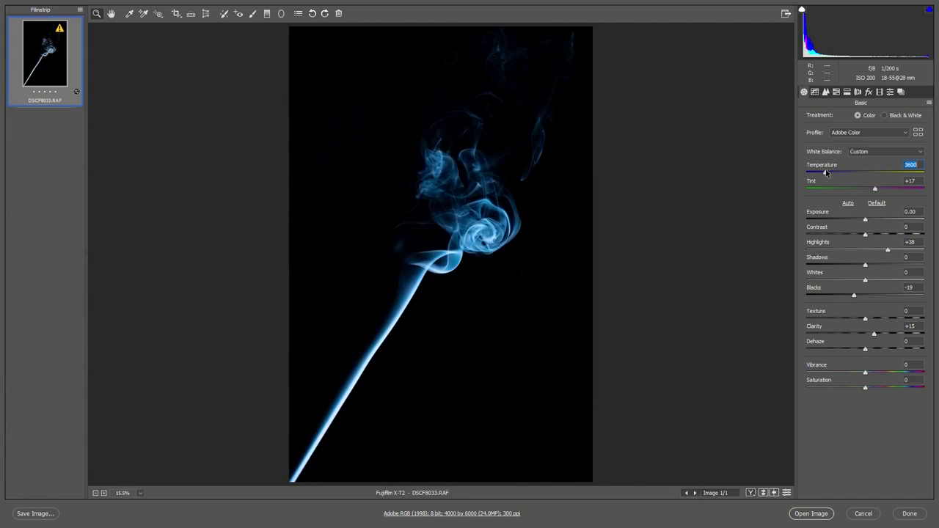
left_click_drag(829, 173, 867, 189)
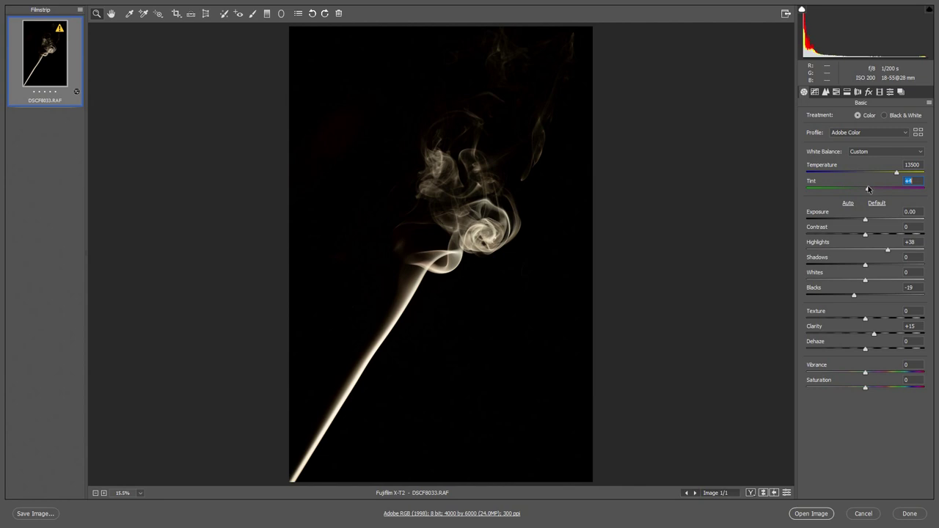
left_click(921, 152)
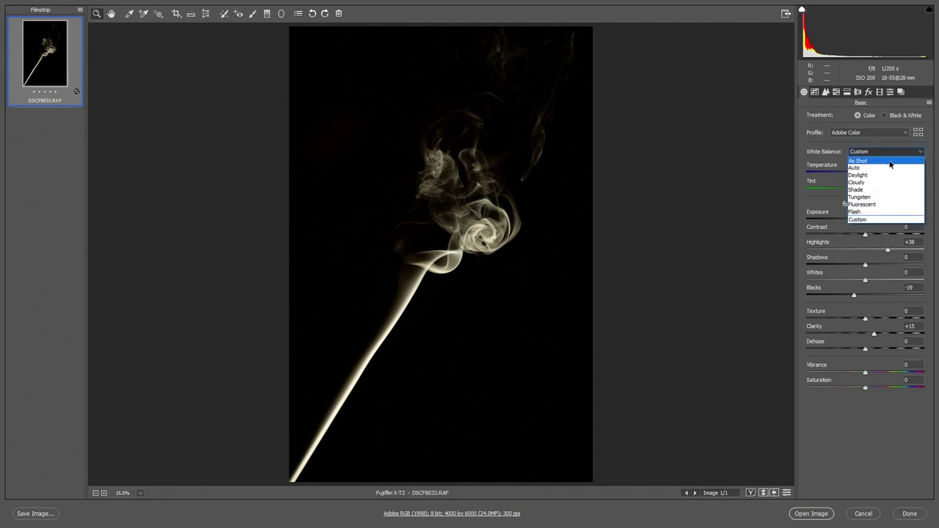
left_click(890, 161)
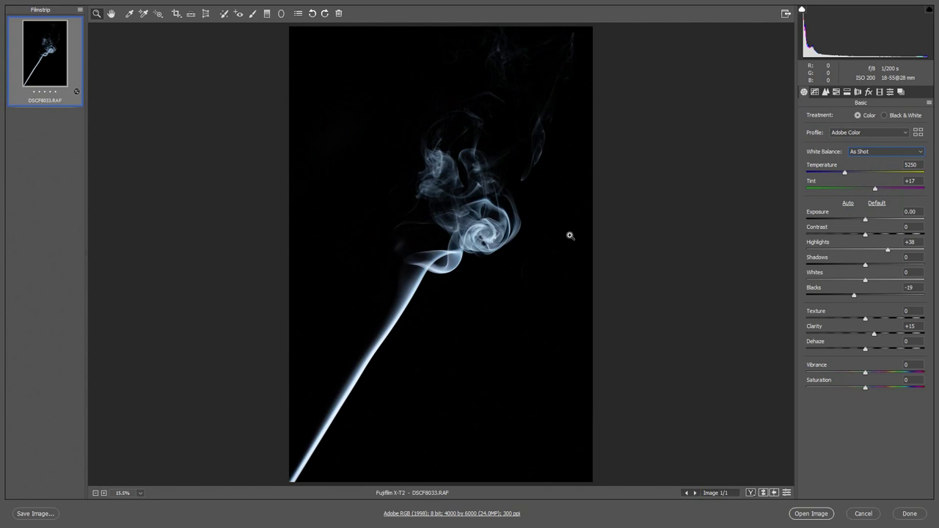
left_click(820, 517)
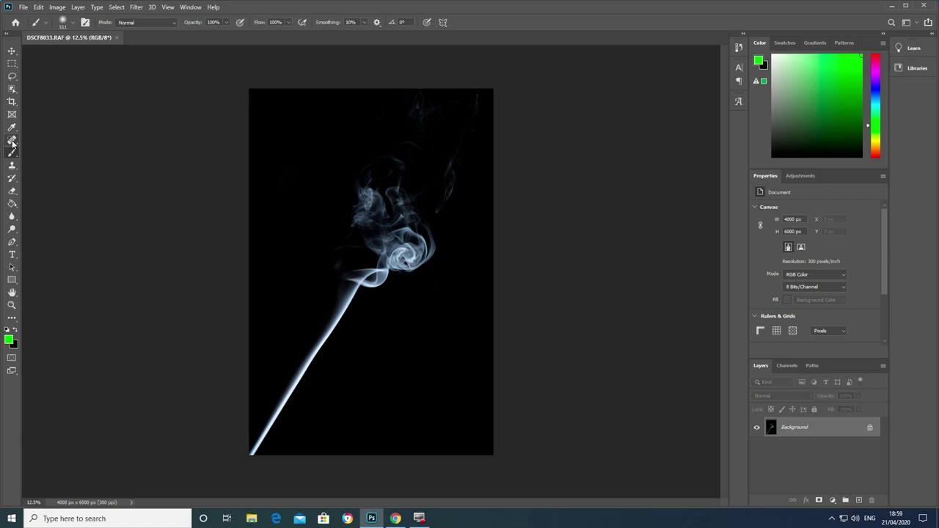
Step: Crop the photo at 4:5 to 3292×4116 px, rotating it so the smoke stem stands upright
left_click(12, 101)
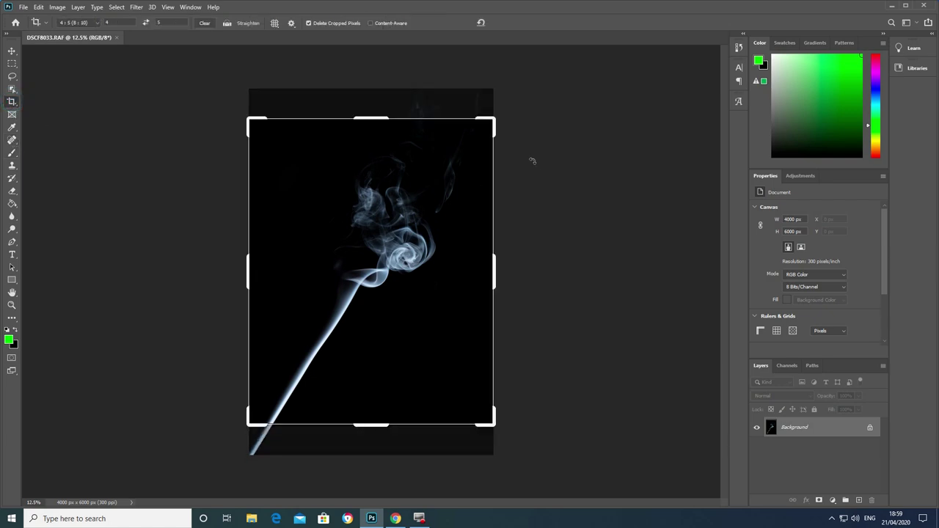
left_click_drag(378, 424, 383, 391)
left_click_drag(486, 261, 443, 235)
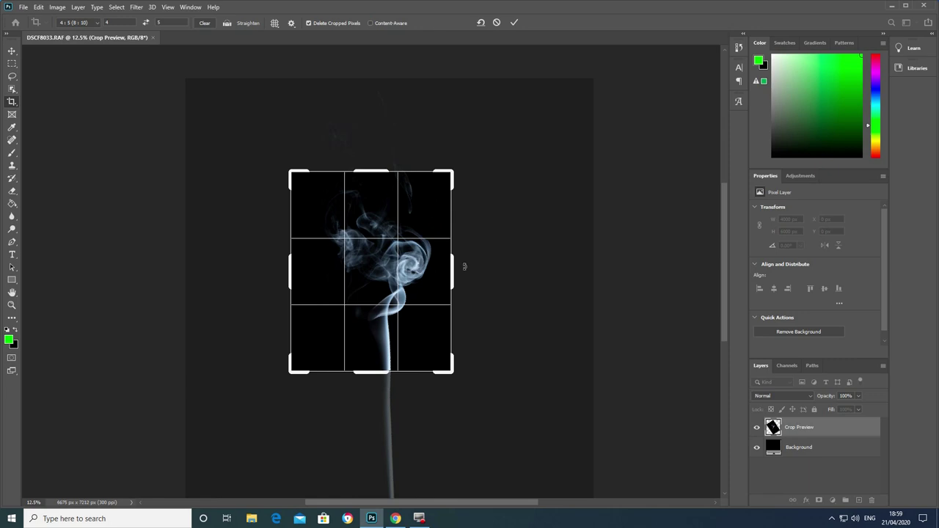
left_click_drag(463, 266, 487, 260)
left_click_drag(422, 272, 406, 281)
left_click_drag(450, 173, 474, 153)
left_click_drag(430, 248, 436, 204)
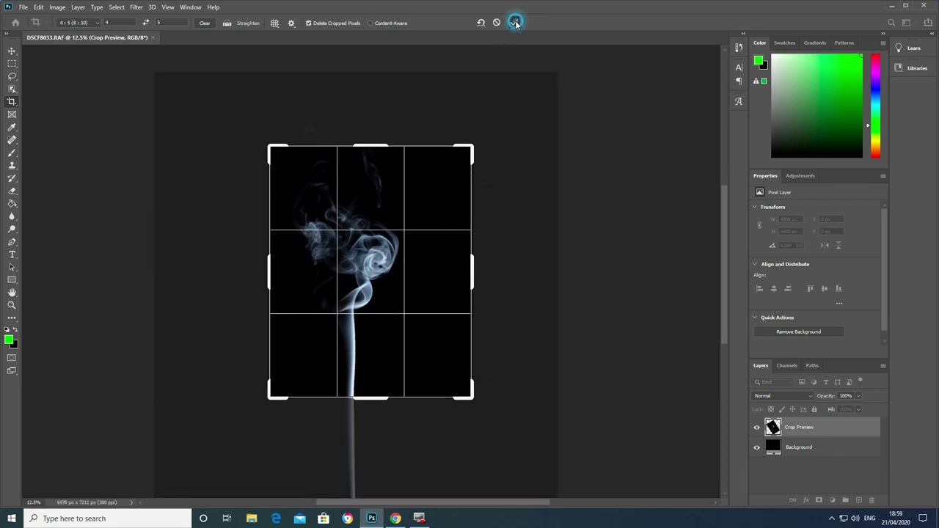
left_click(513, 22)
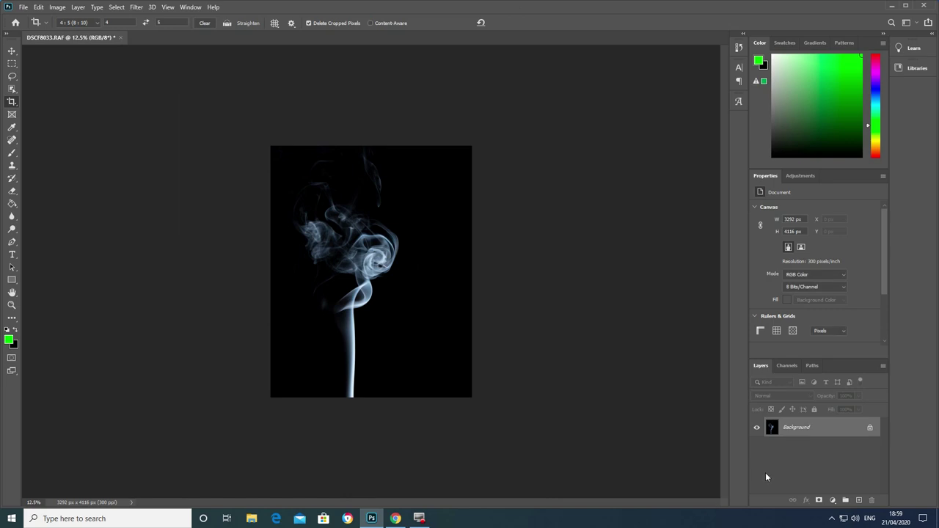
key("ctrl+plus")
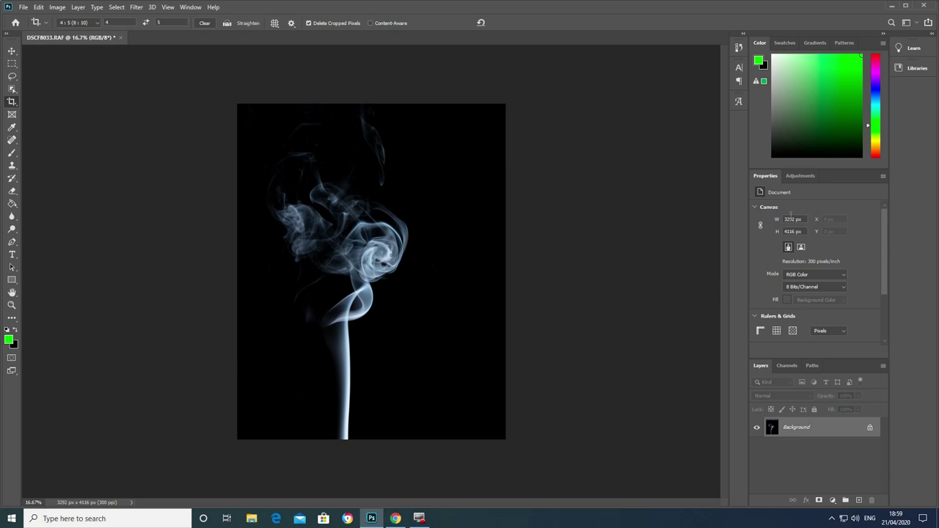
Step: Try a Hue/Saturation adjustment on the smoke, delete it, and add an empty Layer 1
left_click(794, 176)
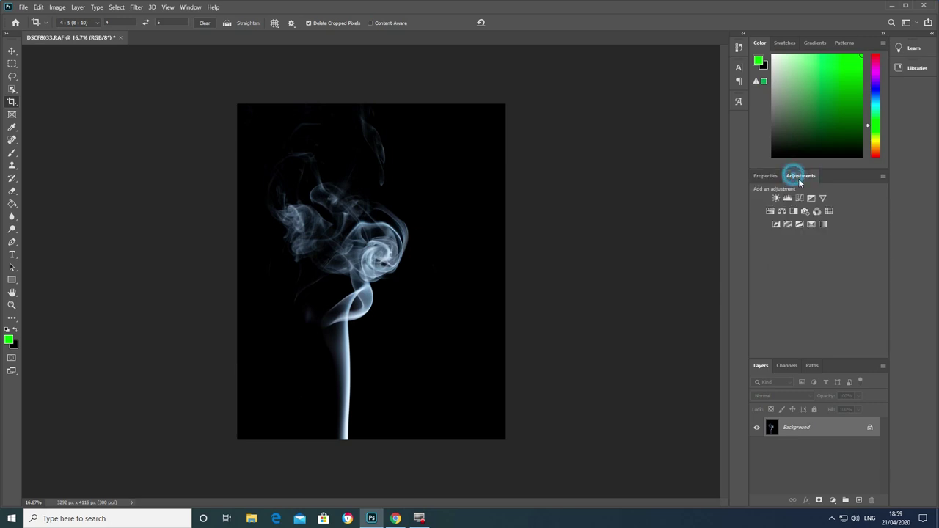
left_click(770, 212)
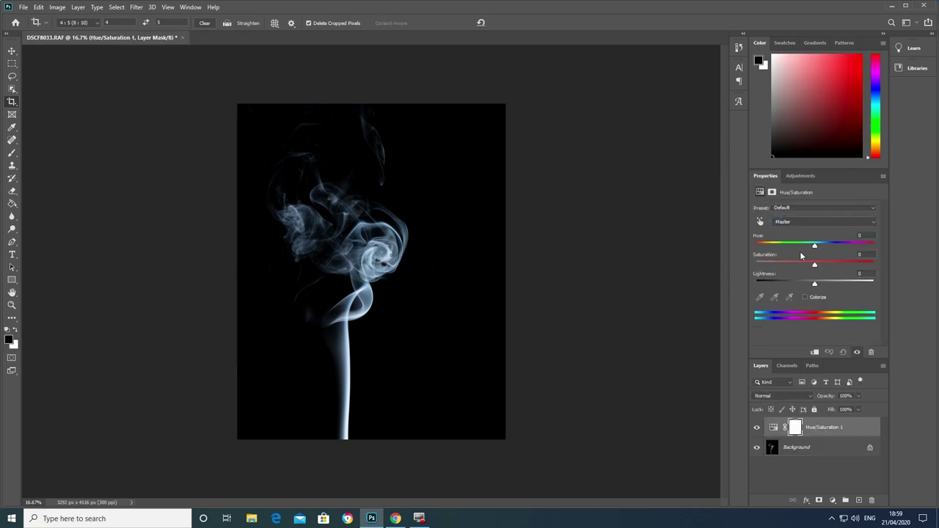
mouse_move(814, 250)
left_mouse_down()
mouse_move(792, 250)
mouse_move(831, 254)
mouse_move(820, 250)
left_mouse_up()
left_click_drag(851, 427, 871, 499)
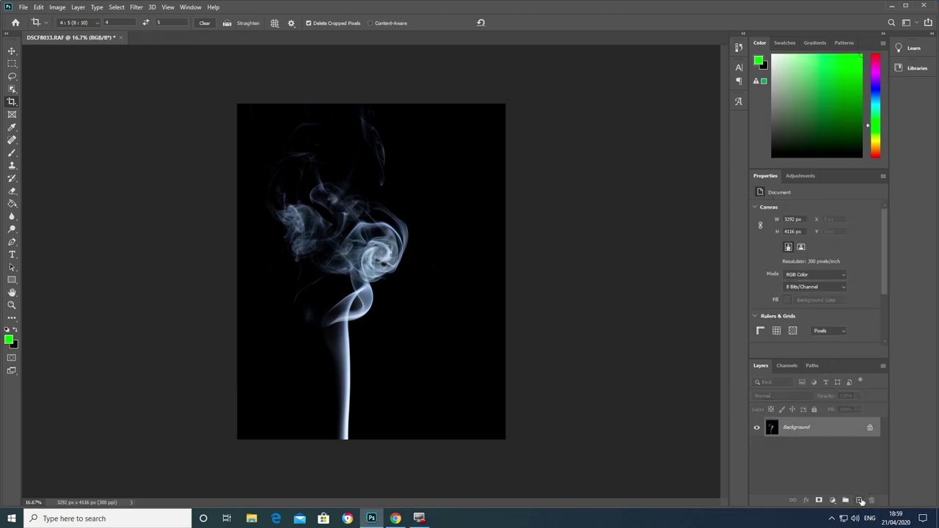
left_click(860, 501)
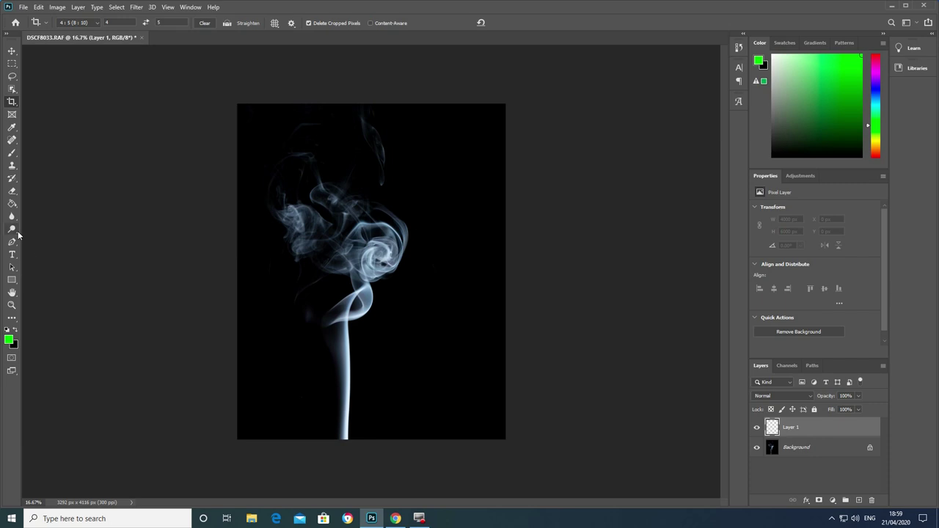
Step: With a soft brush, paint red over the rose-shaped swirl on Layer 1
left_click(11, 152)
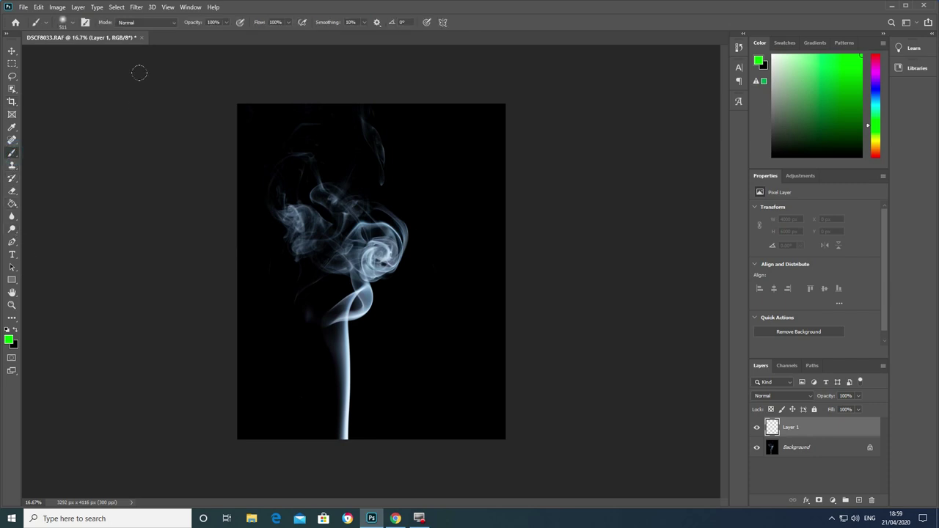
left_click(74, 24)
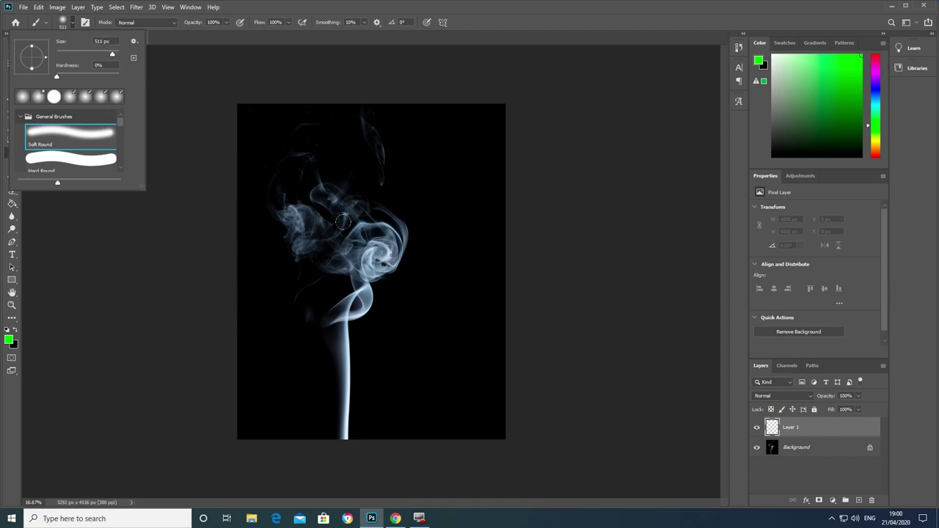
left_click(9, 339)
left_click(479, 243)
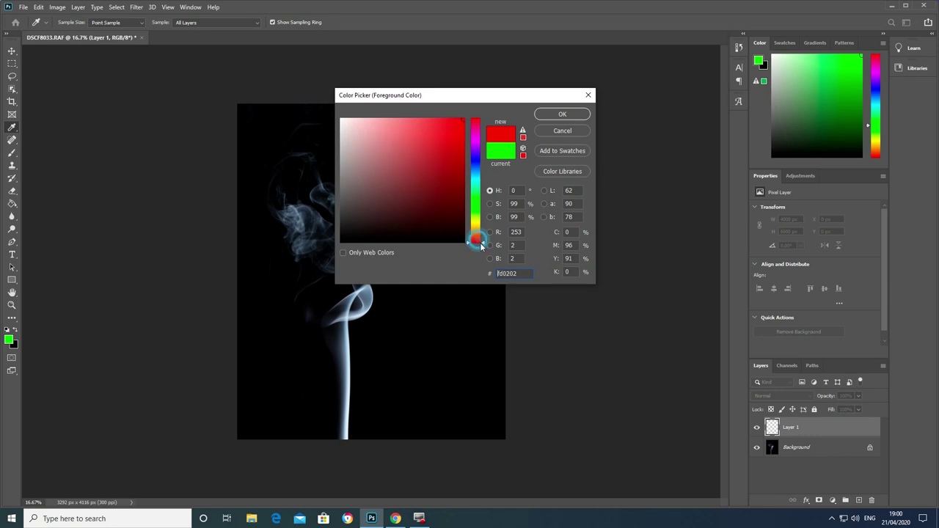
left_click(563, 114)
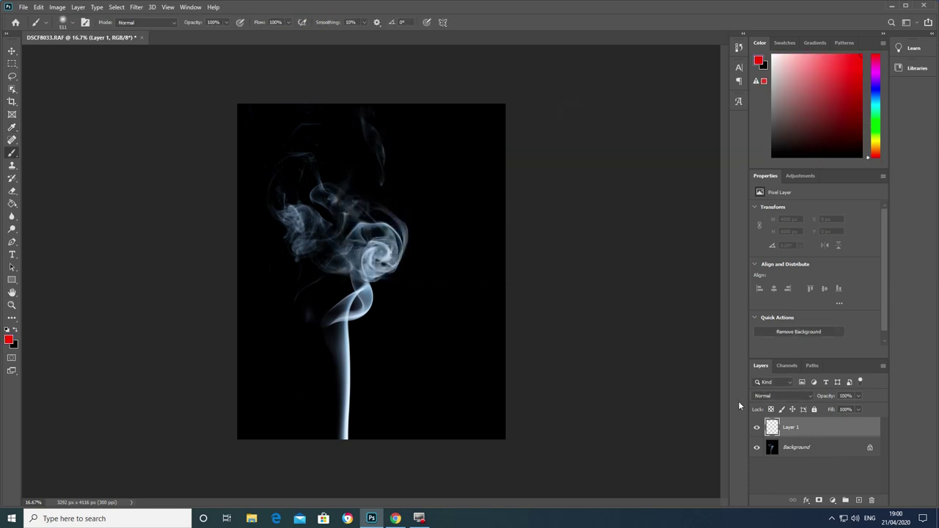
mouse_move(383, 234)
left_mouse_down()
mouse_move(390, 243)
mouse_move(364, 235)
mouse_move(346, 243)
mouse_move(397, 267)
mouse_move(400, 222)
mouse_move(360, 216)
mouse_move(341, 236)
mouse_move(350, 279)
mouse_move(389, 282)
mouse_move(384, 241)
left_mouse_up()
Step: Switch to orange and paint over the upper smoke on both sides
left_click(8, 341)
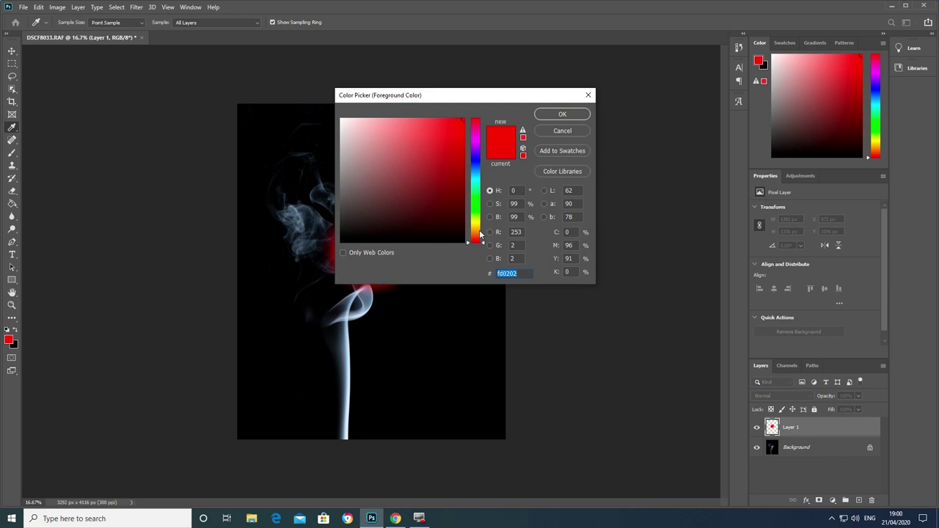
left_click_drag(480, 236, 479, 231)
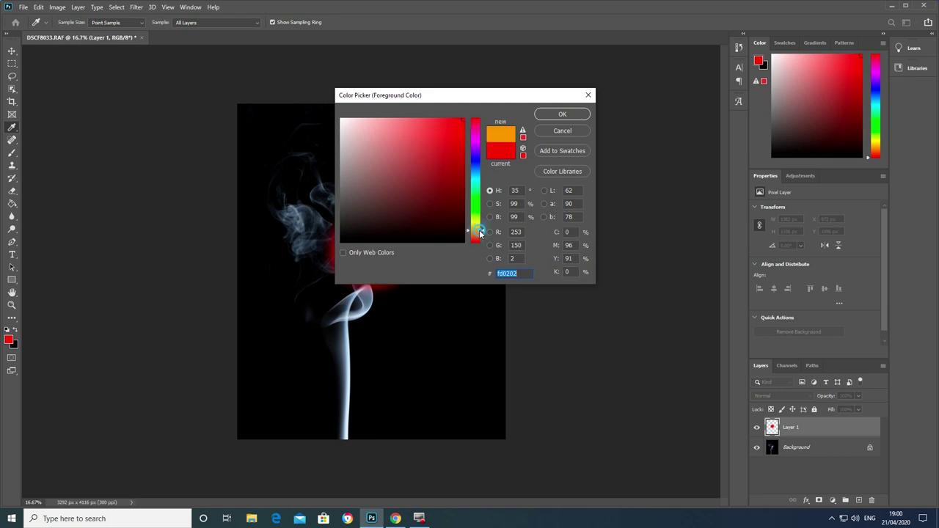
left_click(556, 115)
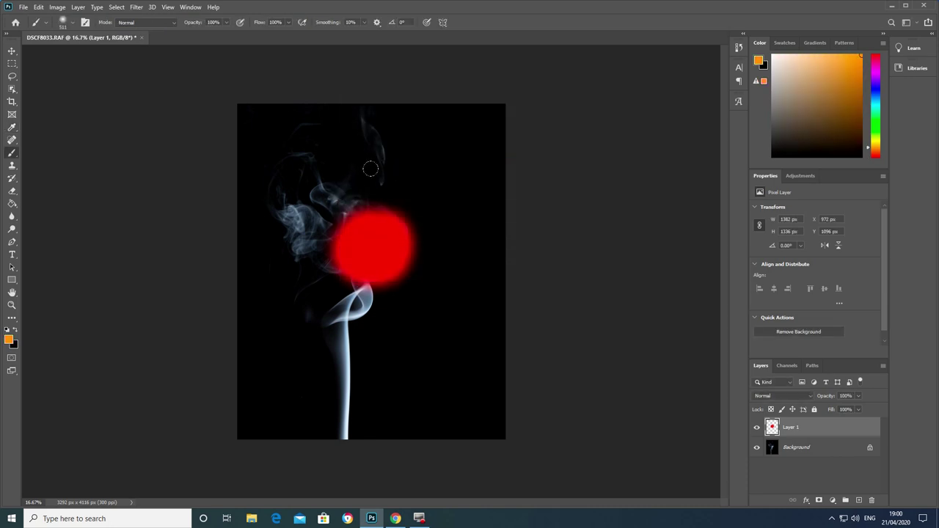
left_click_drag(372, 167, 365, 109)
mouse_move(308, 129)
left_mouse_down()
mouse_move(316, 151)
mouse_move(275, 167)
mouse_move(293, 162)
mouse_move(276, 206)
mouse_move(319, 180)
mouse_move(332, 177)
mouse_move(312, 192)
mouse_move(348, 182)
mouse_move(317, 204)
mouse_move(302, 245)
mouse_move(288, 224)
mouse_move(303, 196)
mouse_move(283, 277)
mouse_move(307, 260)
mouse_move(319, 198)
mouse_move(375, 179)
left_mouse_up()
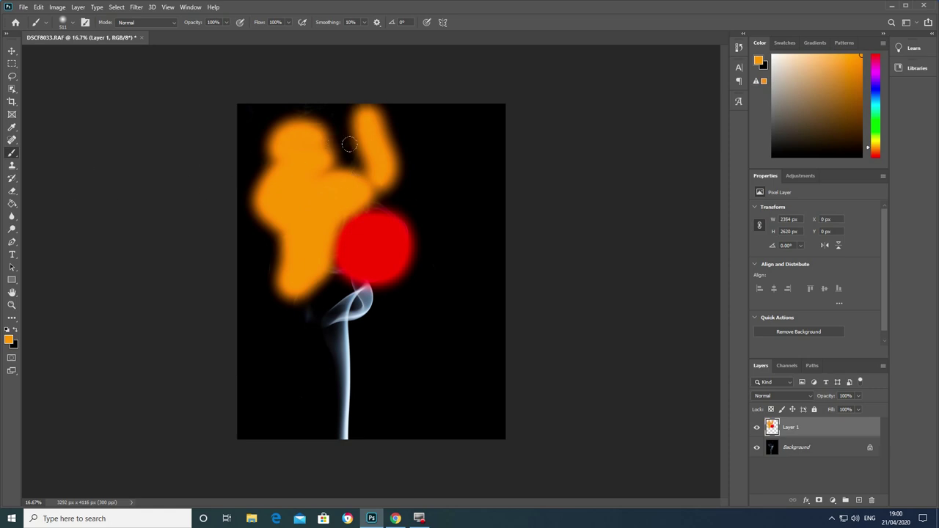
mouse_move(350, 144)
left_mouse_down()
mouse_move(323, 163)
mouse_move(304, 120)
left_mouse_up()
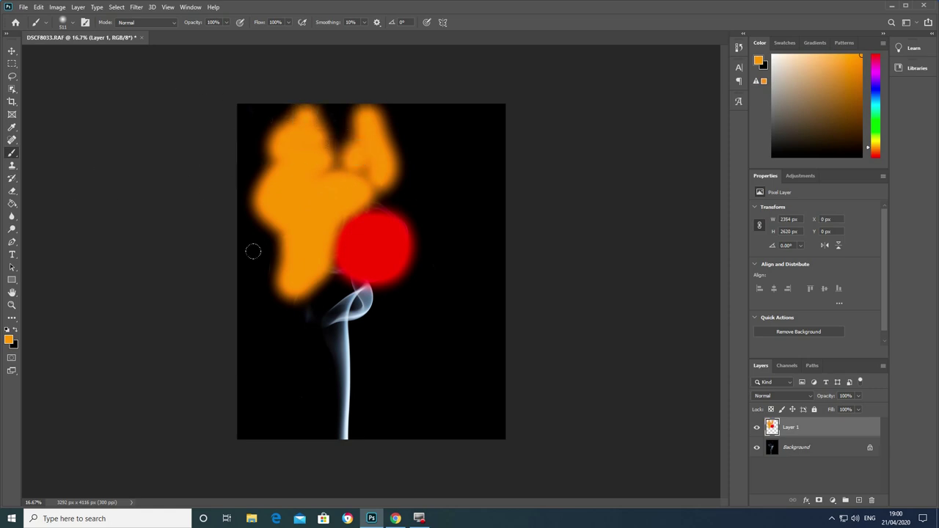
Step: Switch to green and paint down the smoke stem
left_click(11, 340)
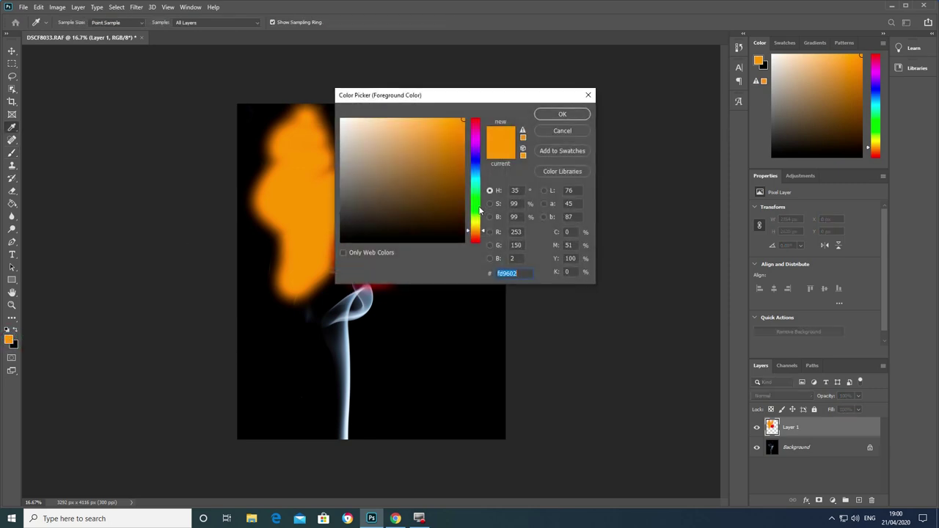
left_click_drag(481, 211, 484, 206)
left_click(573, 115)
mouse_move(359, 293)
left_mouse_down()
mouse_move(359, 308)
mouse_move(336, 317)
mouse_move(341, 437)
mouse_move(364, 334)
mouse_move(320, 323)
left_mouse_up()
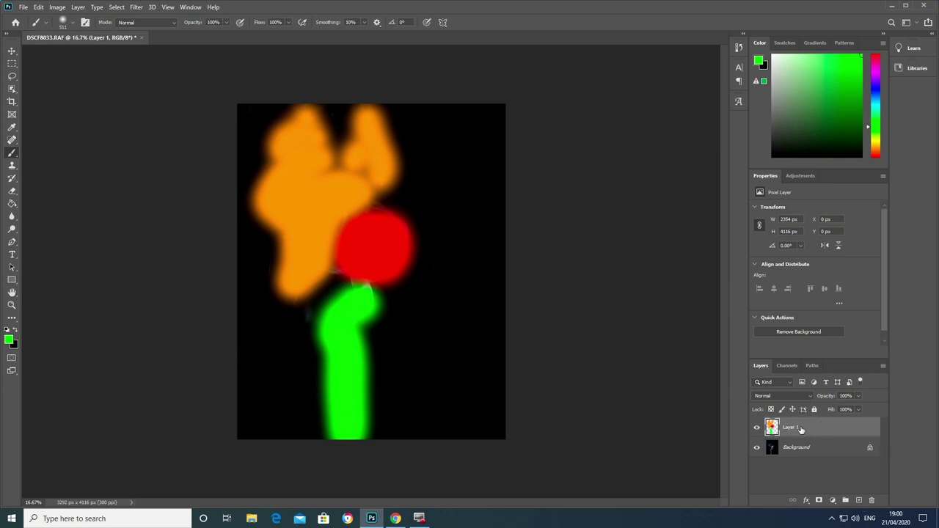
left_click(808, 395)
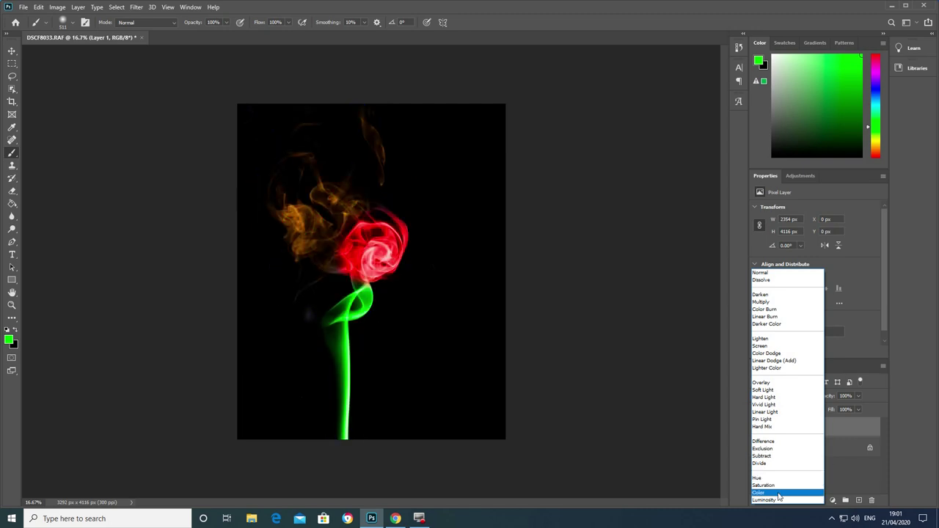
Step: Set Layer 1 to Soft Light blend mode at 76% opacity
left_click(772, 396)
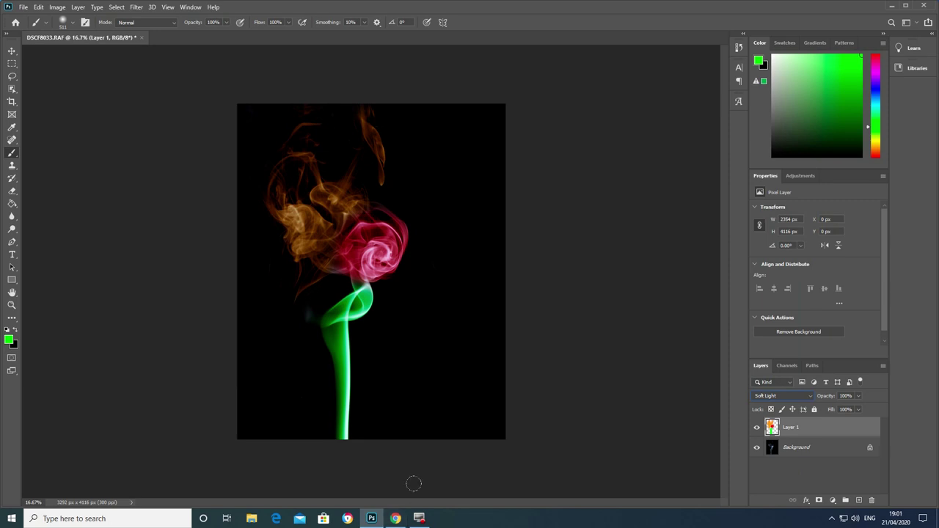
left_click(859, 396)
left_click_drag(859, 407, 838, 406)
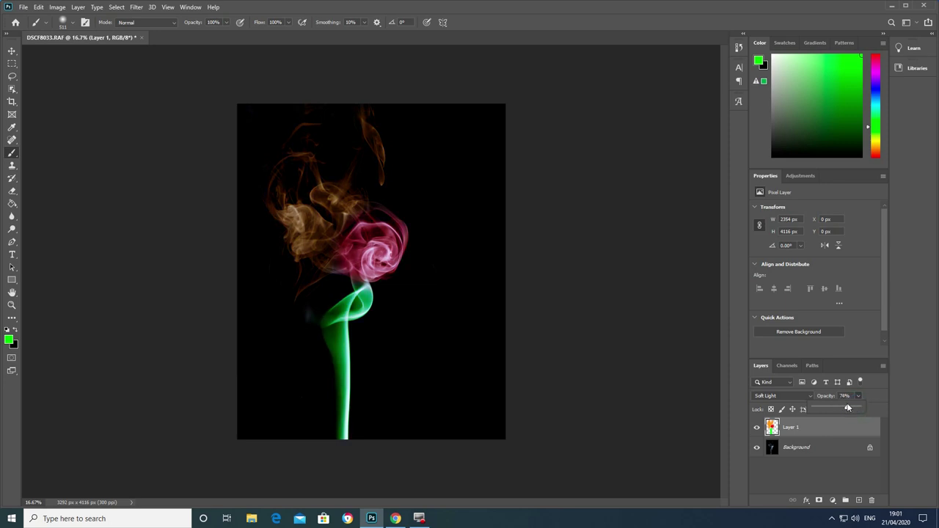